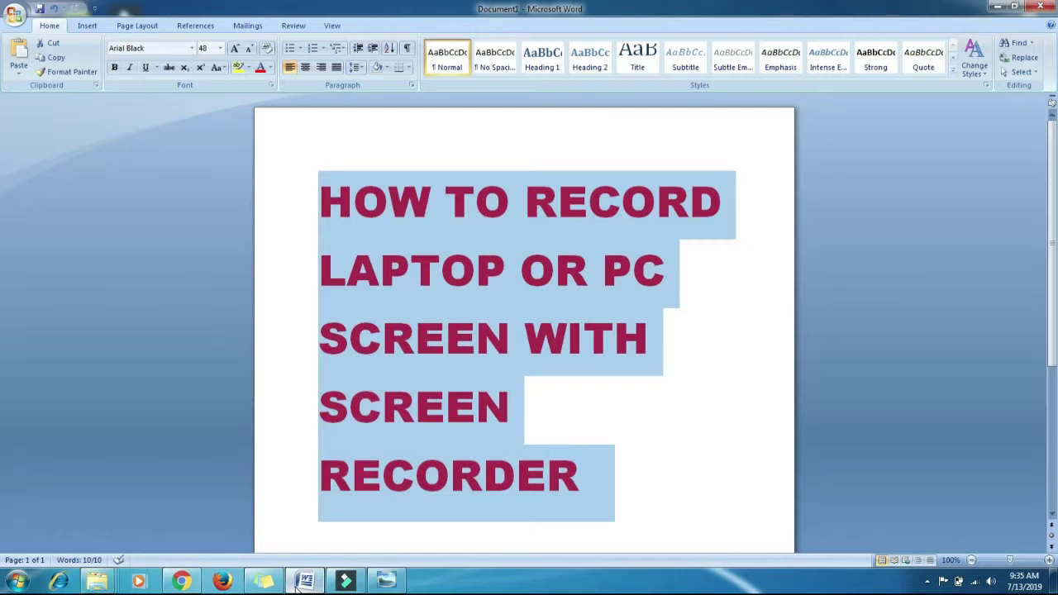
# Minimize the Word document and launch the Bandicam screen recorder.
pyautogui.click(296, 585)
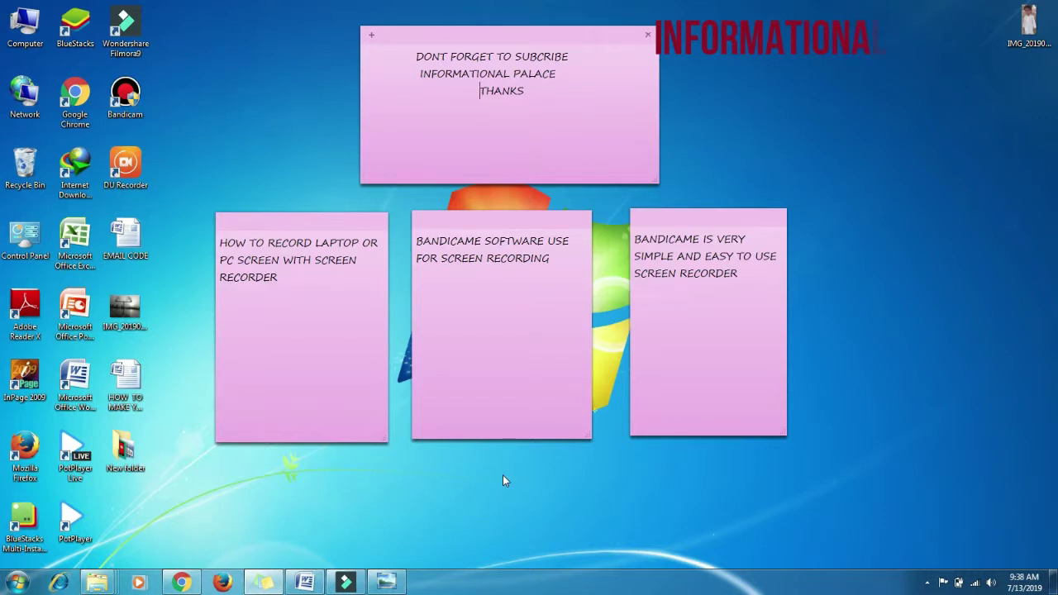
pyautogui.doubleClick(122, 95)
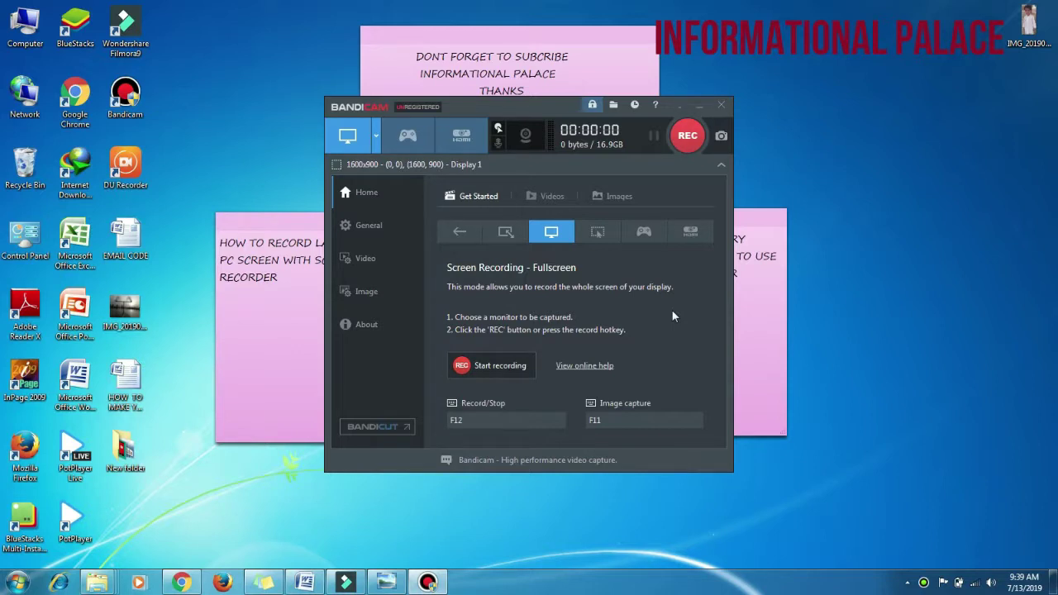
# Review the screen recording modes, switch to Around mouse, and set the mode back to Fullscreen.
pyautogui.click(375, 139)
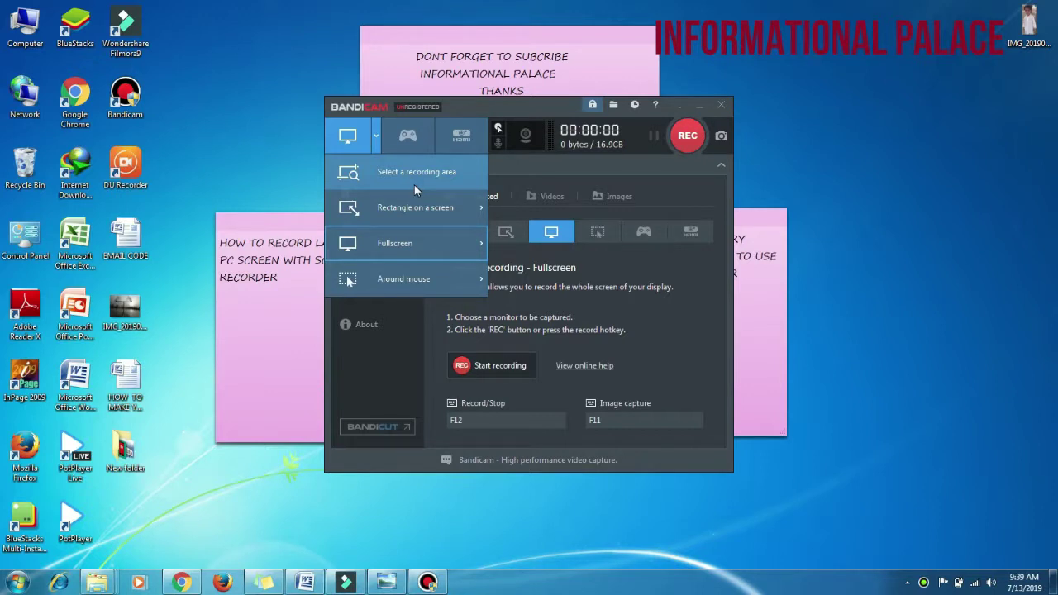
pyautogui.moveTo(415, 209)
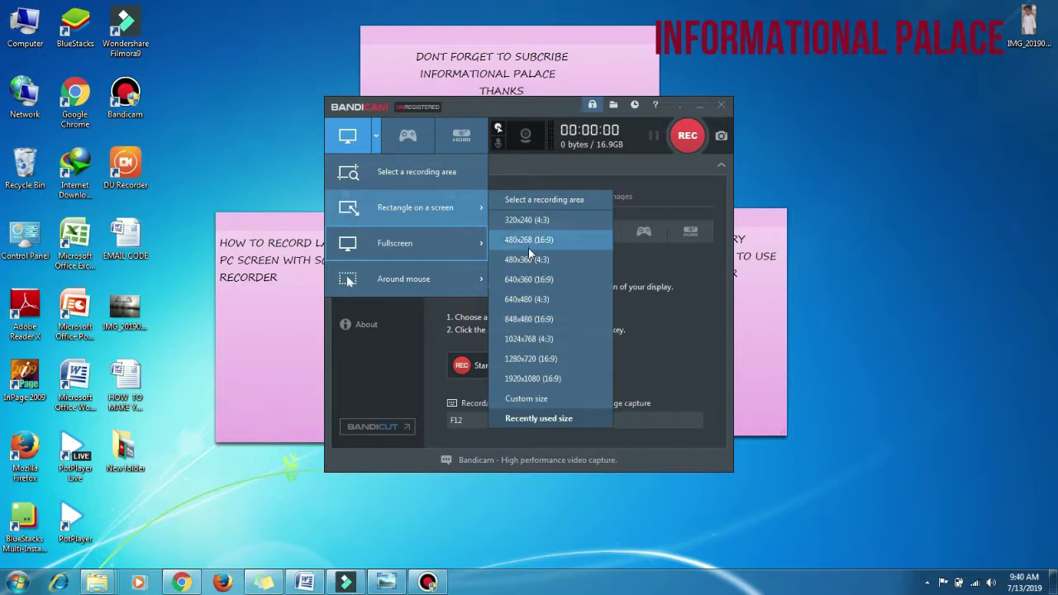
pyautogui.moveTo(438, 244)
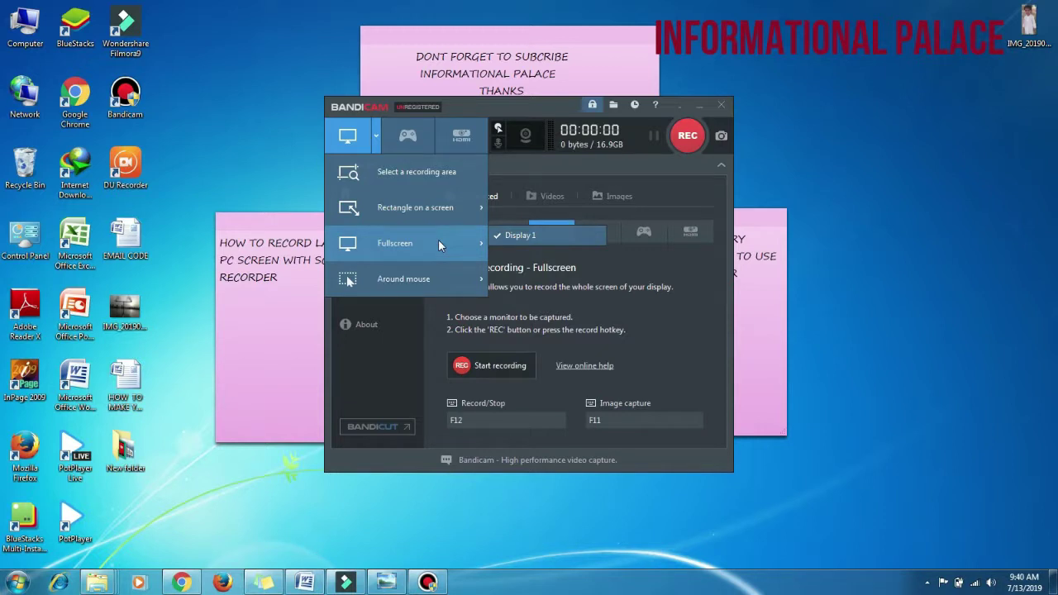
pyautogui.moveTo(423, 266)
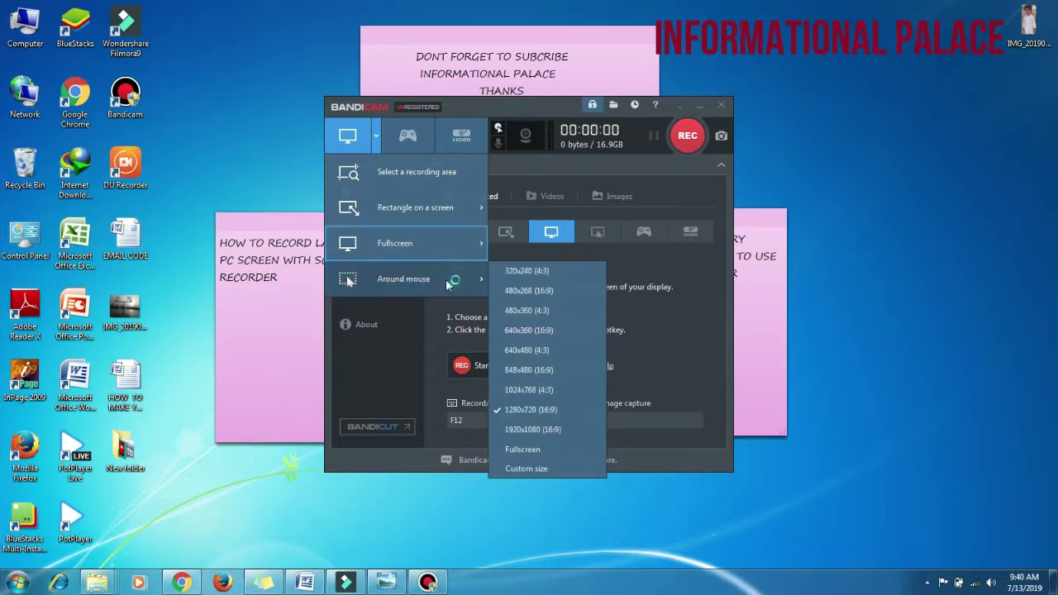
pyautogui.click(445, 280)
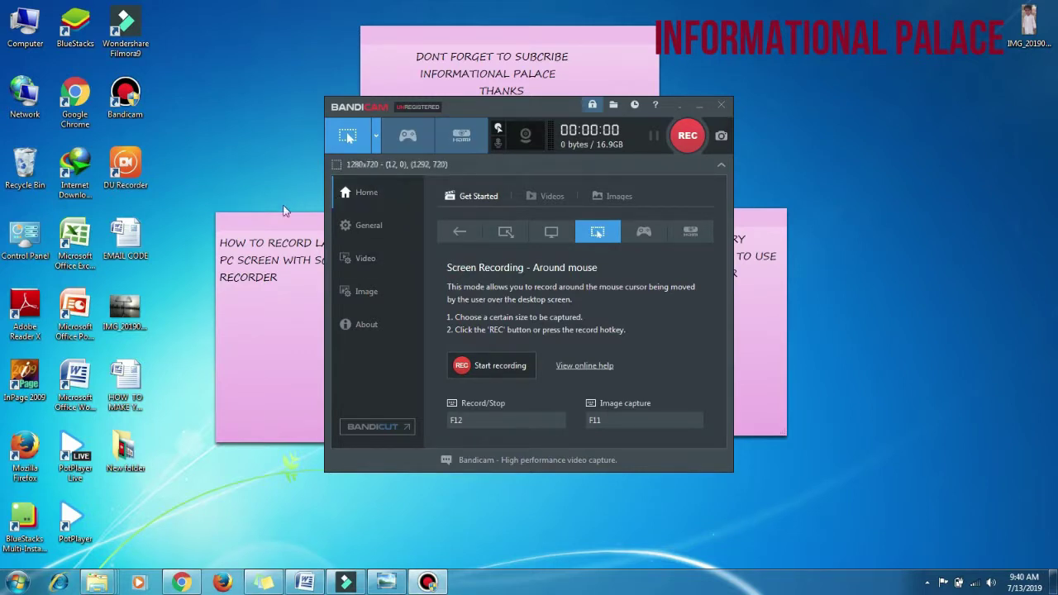
pyautogui.click(374, 142)
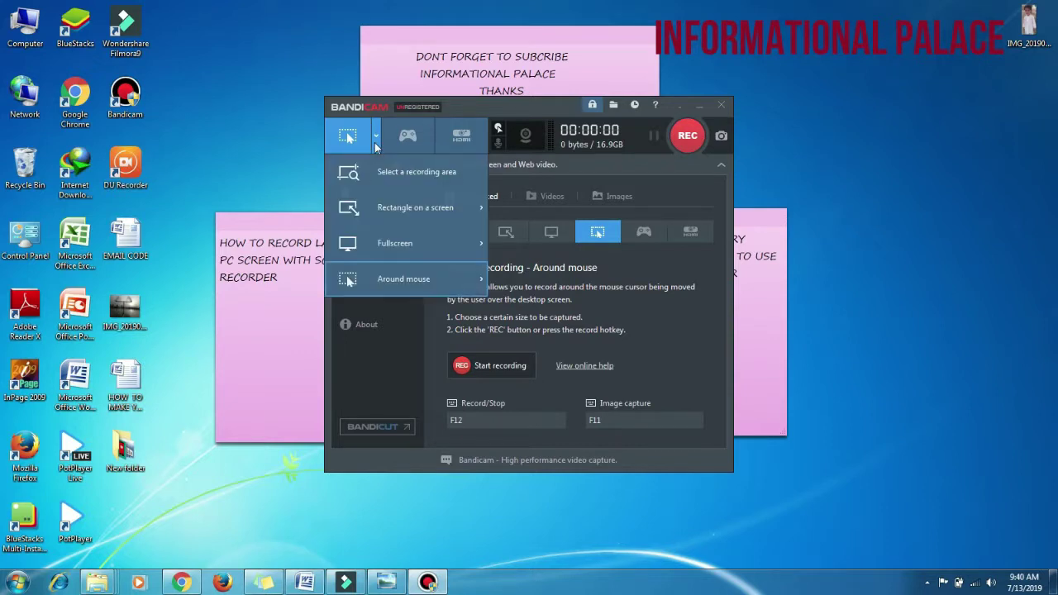
pyautogui.click(375, 238)
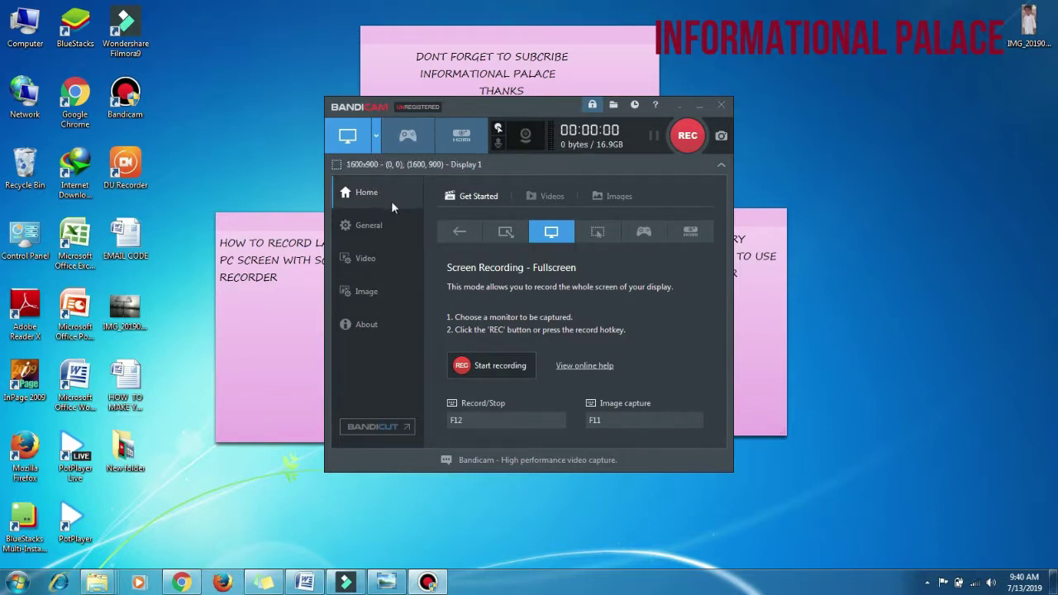
pyautogui.click(687, 144)
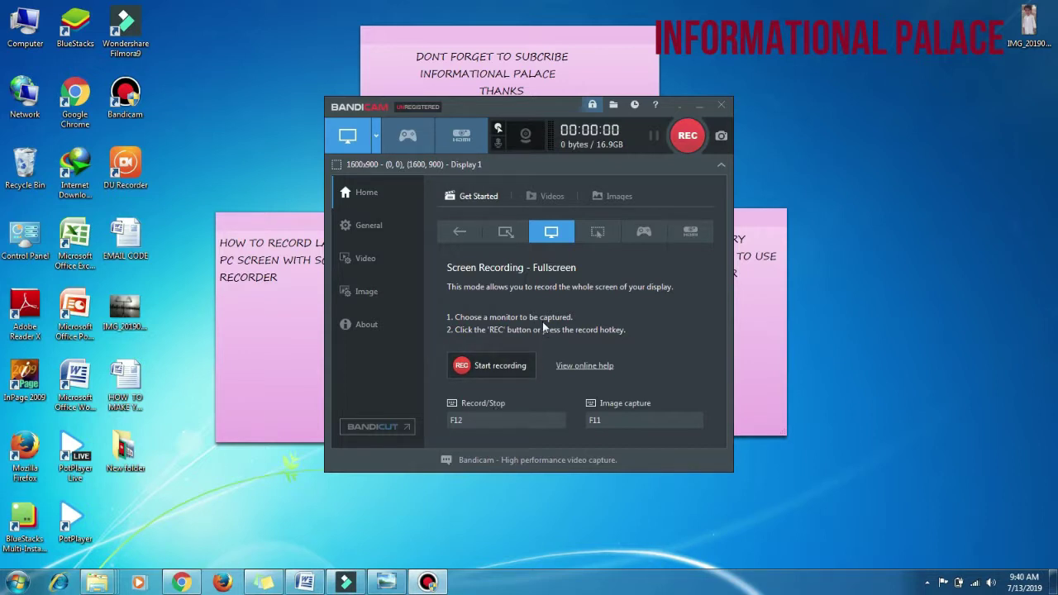
pyautogui.click(698, 106)
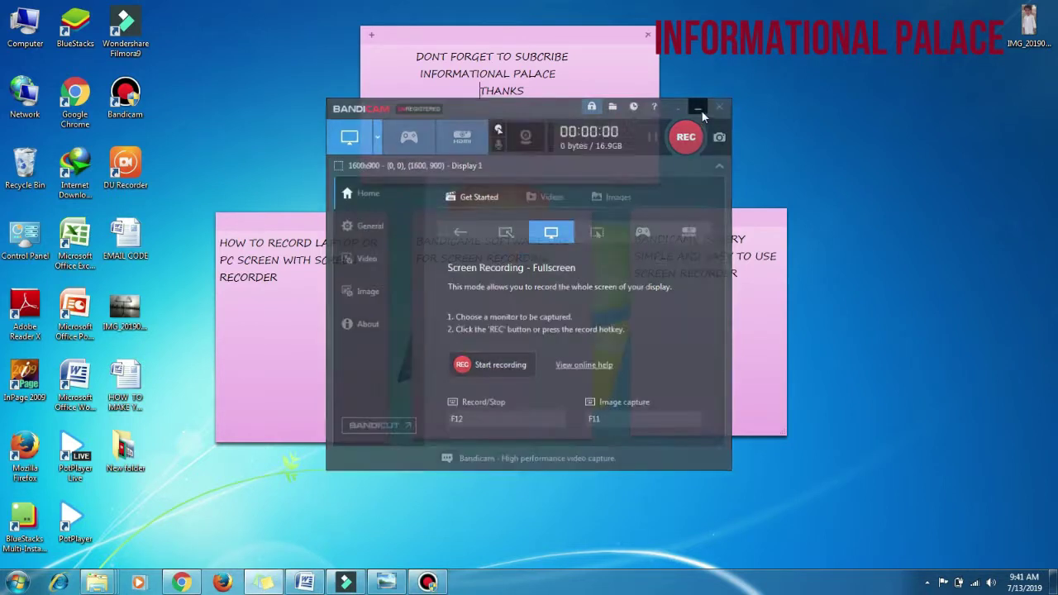
pyautogui.click(427, 583)
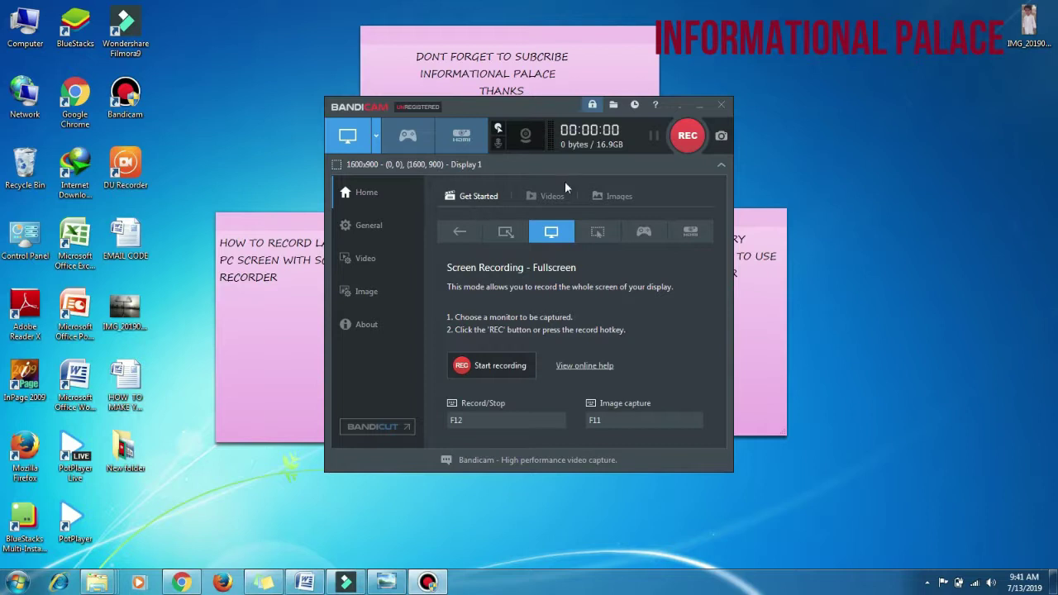
# Look through the recorded videos list, and check the Bandicam folder in the Documents library.
pyautogui.click(537, 200)
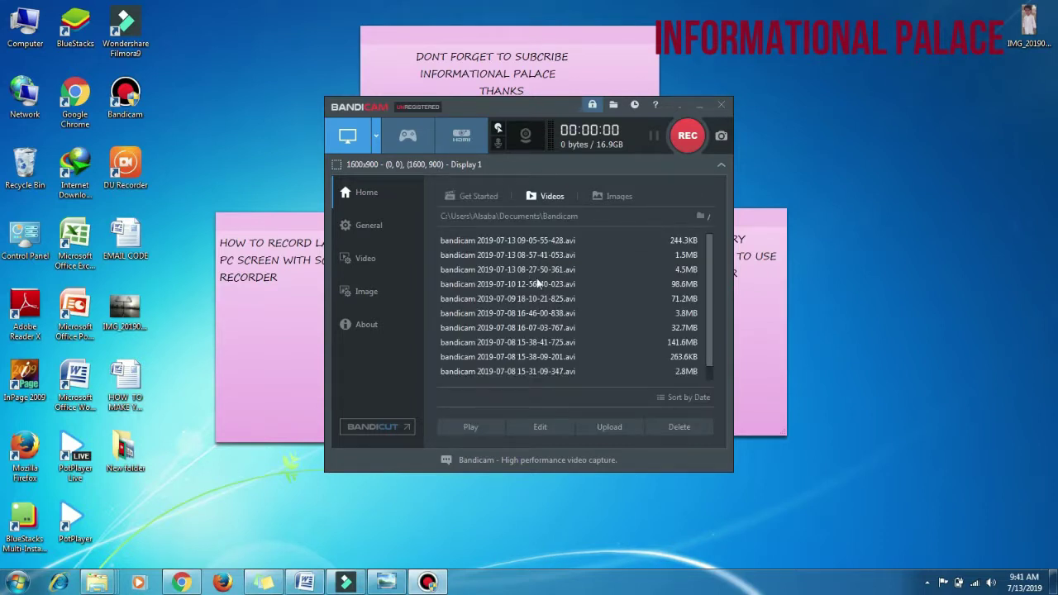
pyautogui.click(483, 199)
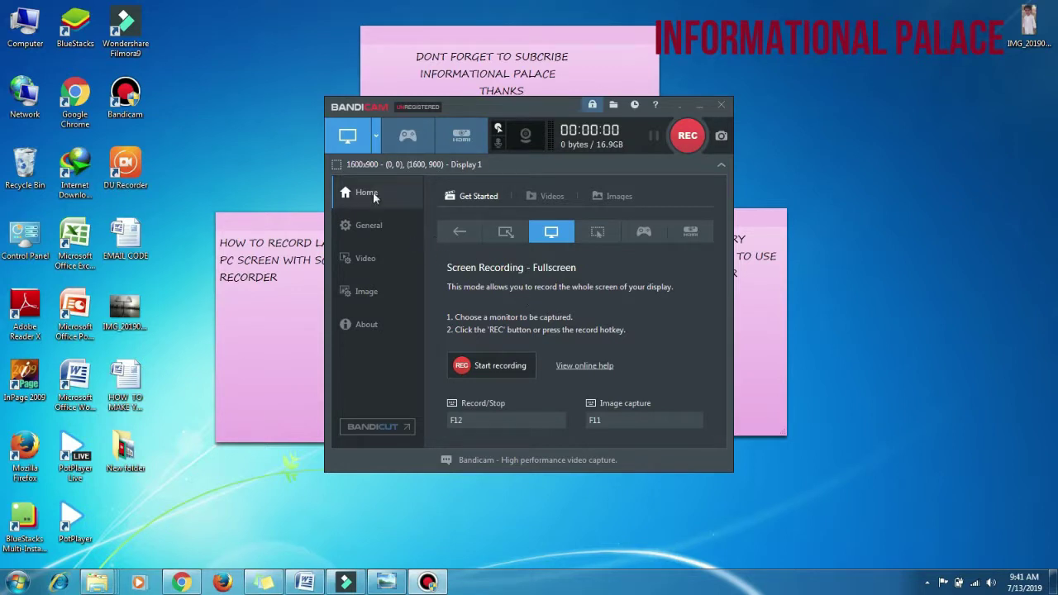
pyautogui.click(25, 23)
pyautogui.doubleClick(25, 23)
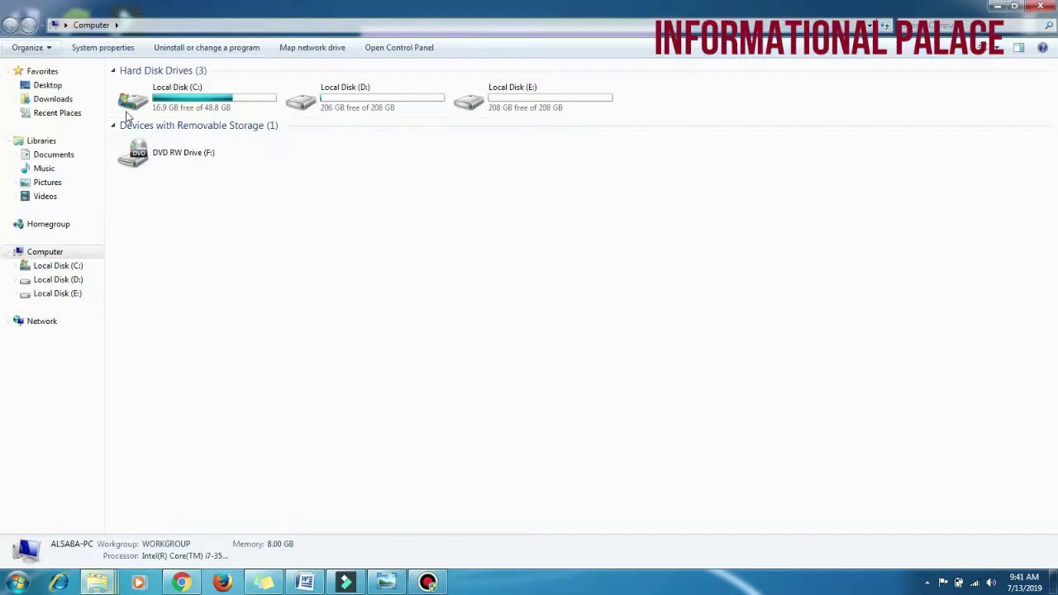
pyautogui.click(71, 159)
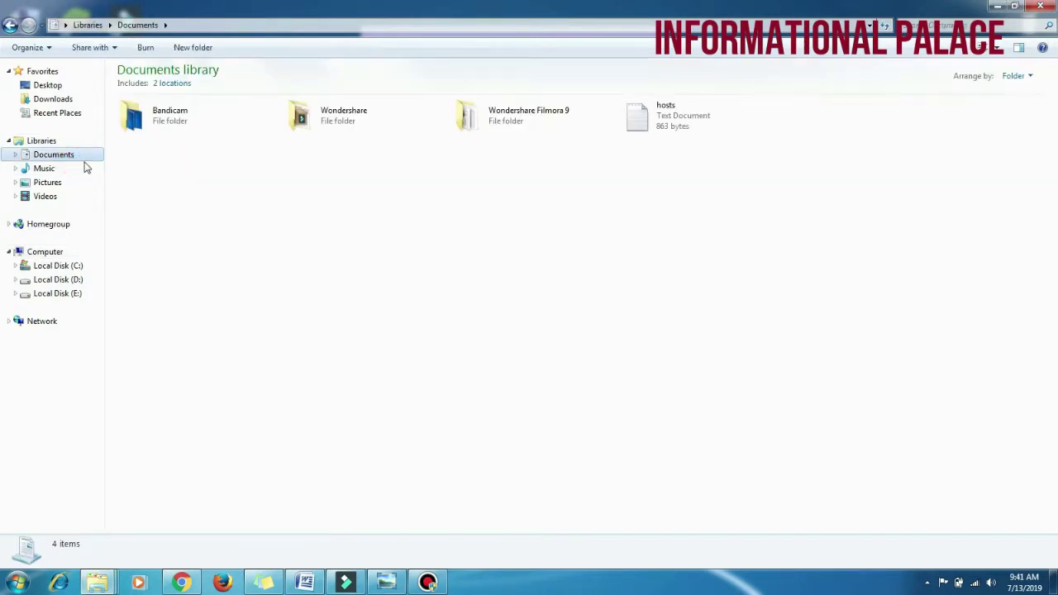
pyautogui.doubleClick(182, 130)
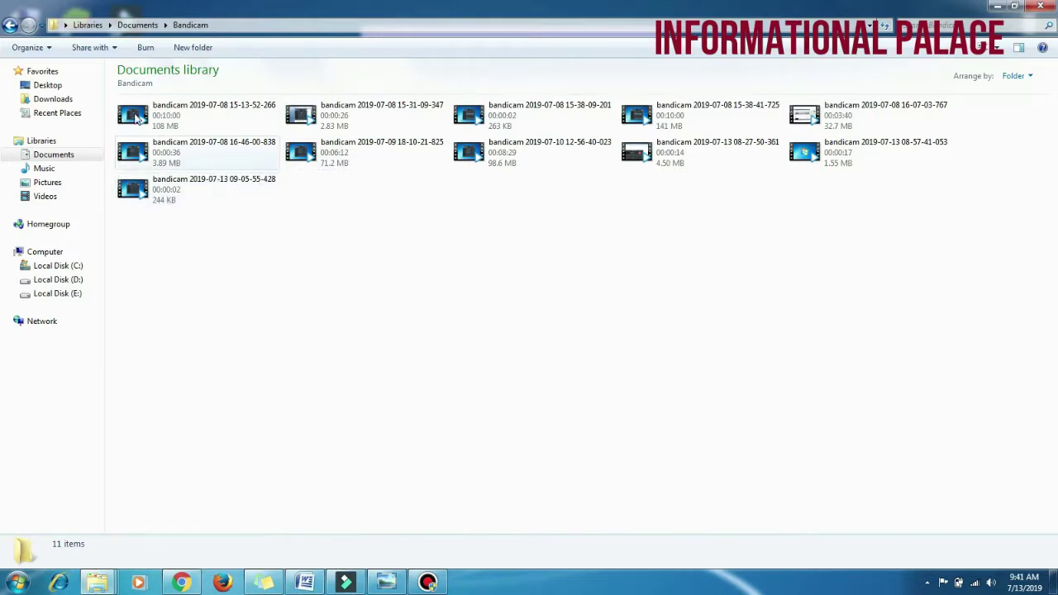
pyautogui.click(11, 25)
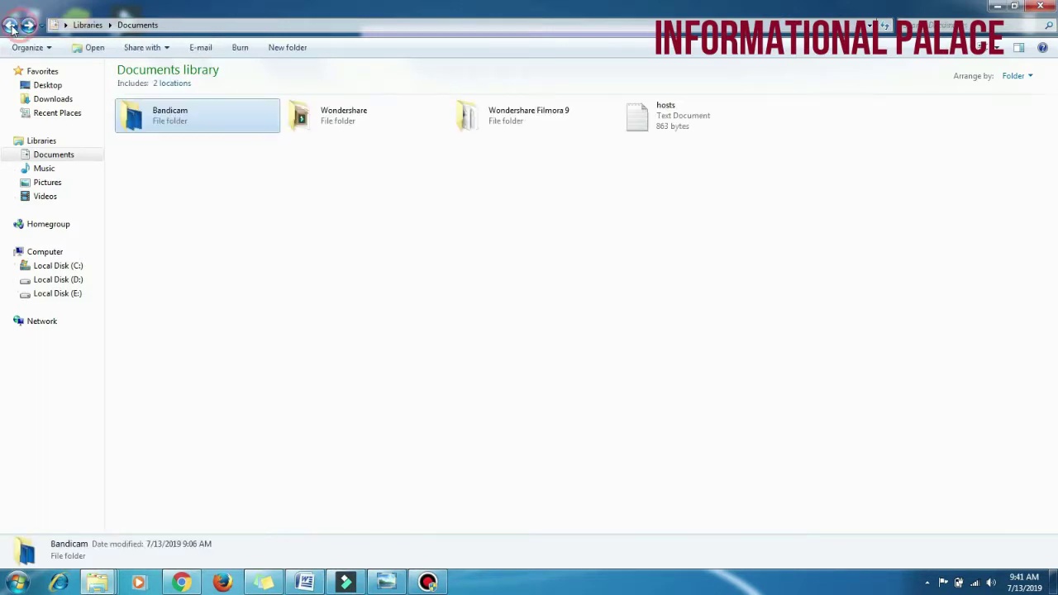
pyautogui.click(11, 26)
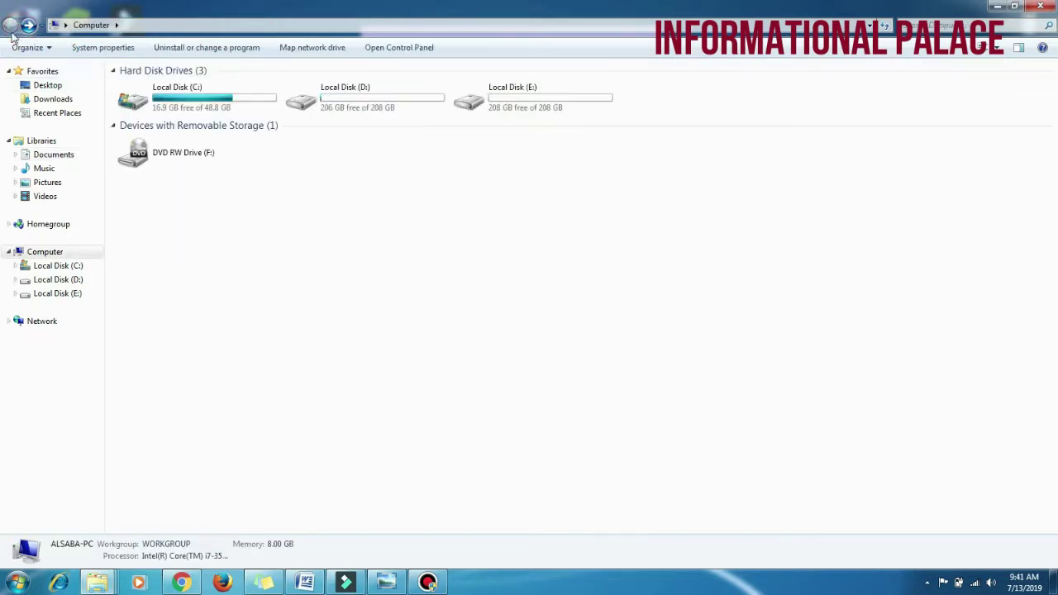
# Return to Bandicam, look at its lists of recorded videos and captured images, and capture seven fullscreen images.
pyautogui.click(430, 583)
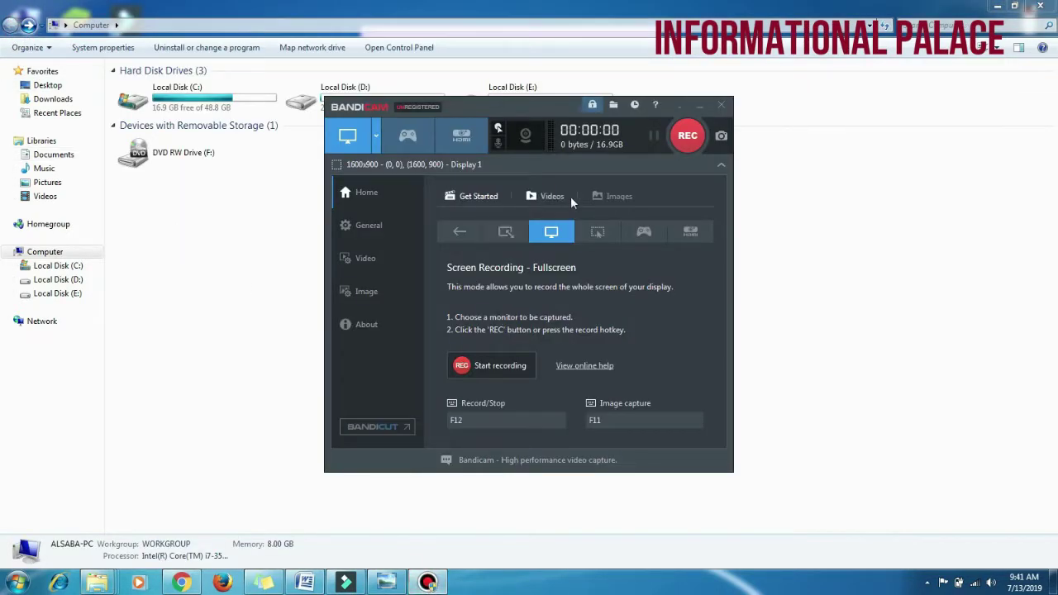
pyautogui.click(559, 203)
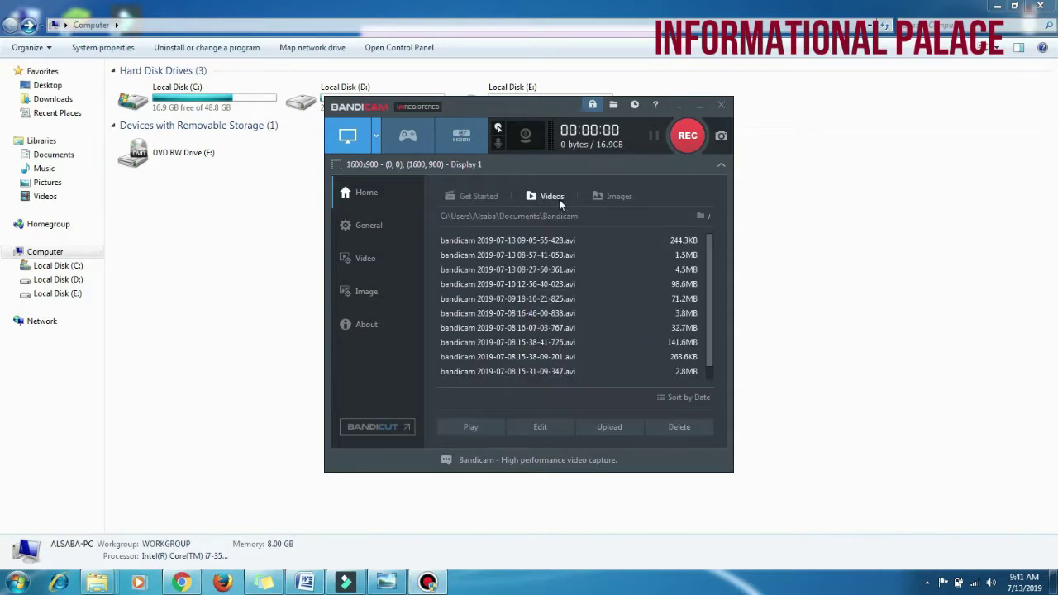
pyautogui.click(619, 197)
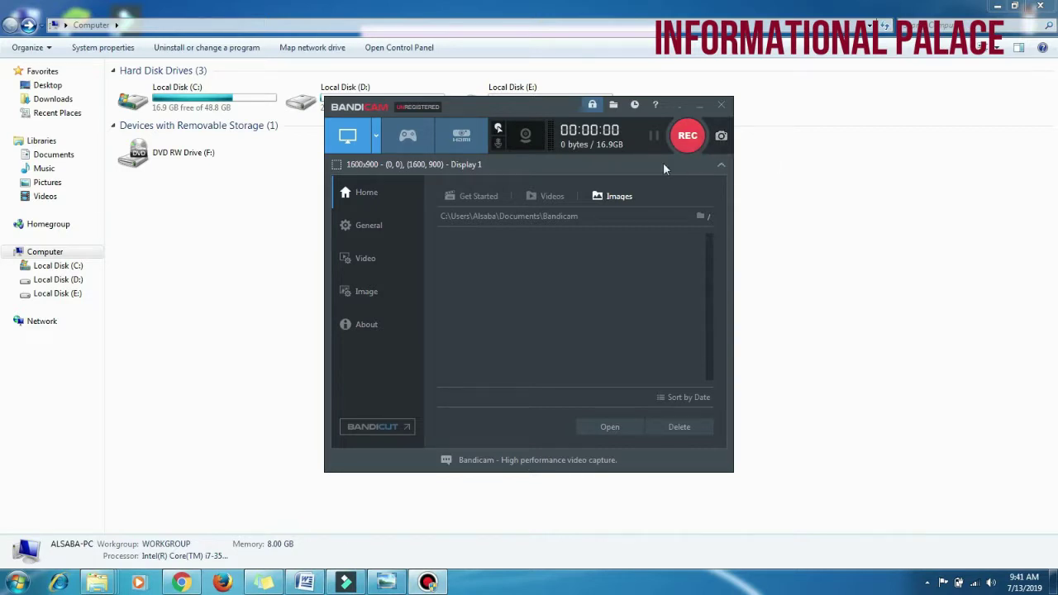
pyautogui.click(718, 138)
pyautogui.click(718, 138)
pyautogui.click(720, 137)
pyautogui.click(719, 137)
pyautogui.click(719, 138)
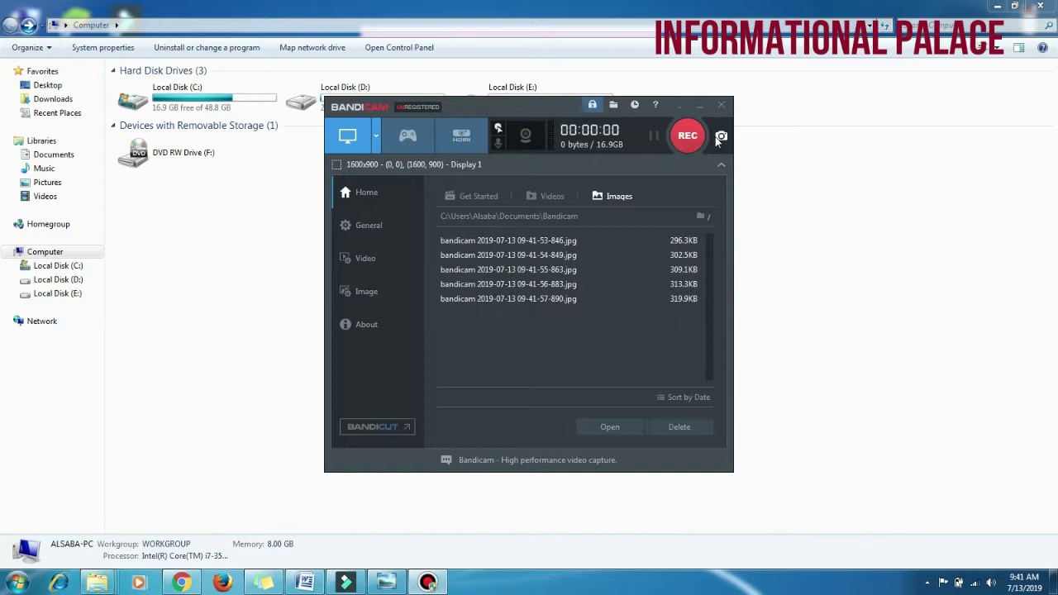
pyautogui.click(719, 138)
pyautogui.click(720, 138)
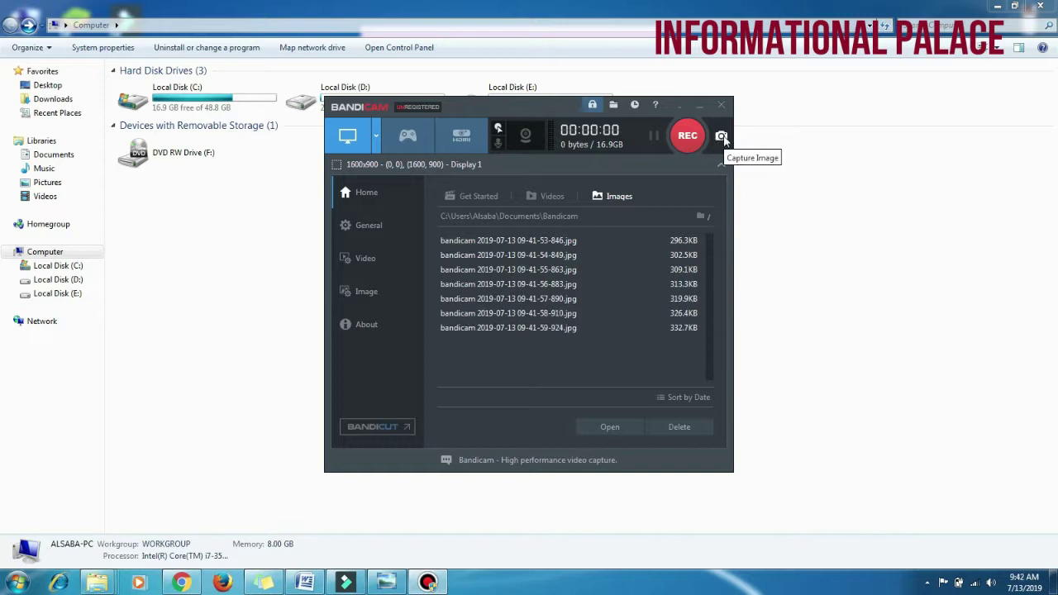
# Examine the output folder in the general settings and browse Recent Places for a storage folder without choosing one.
pyautogui.click(363, 230)
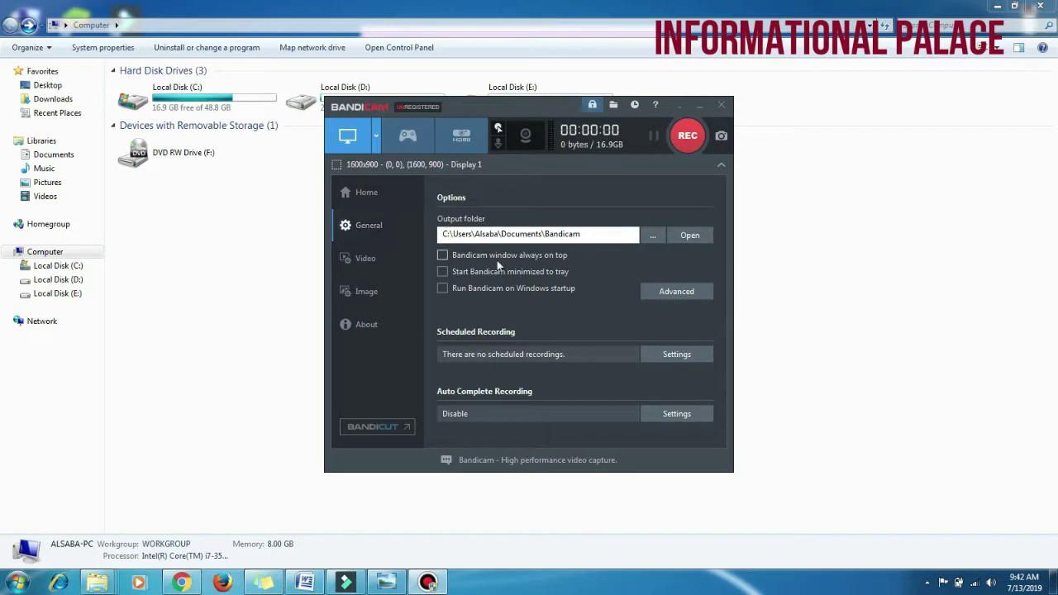
pyautogui.doubleClick(589, 237)
pyautogui.click(590, 238)
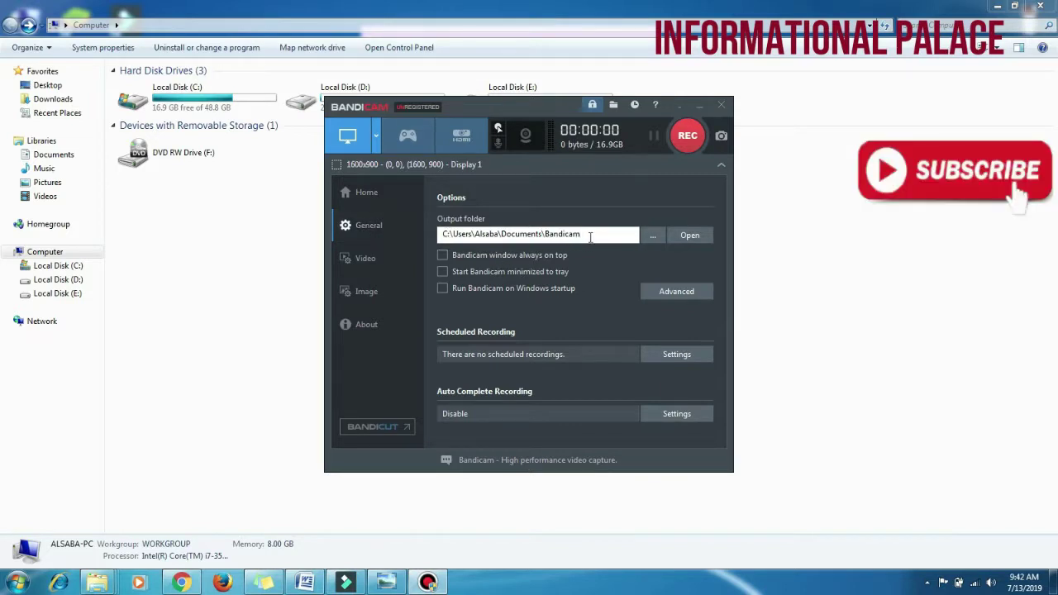
pyautogui.click(650, 236)
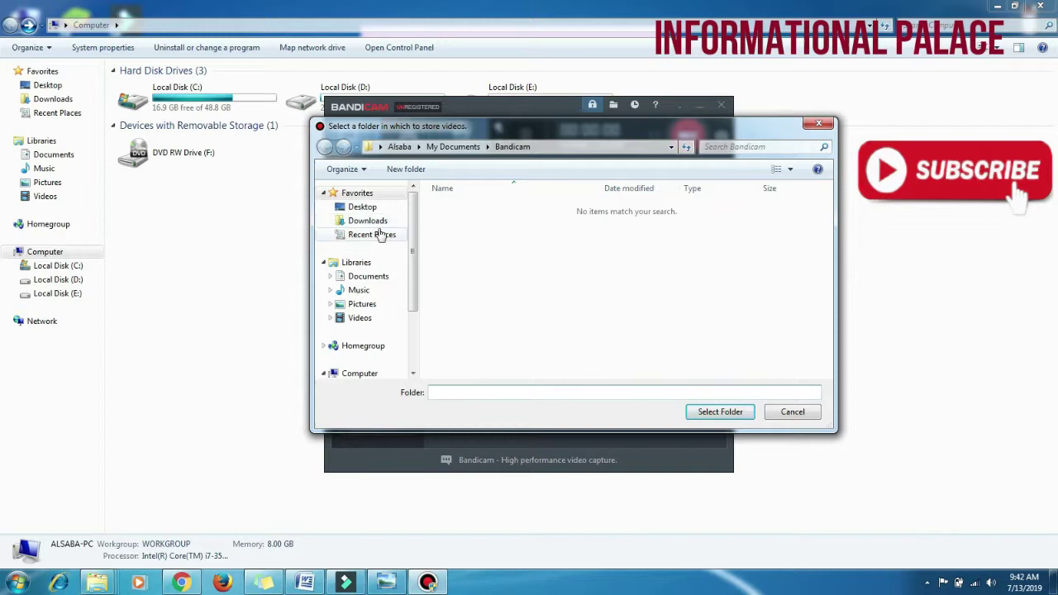
pyautogui.click(381, 236)
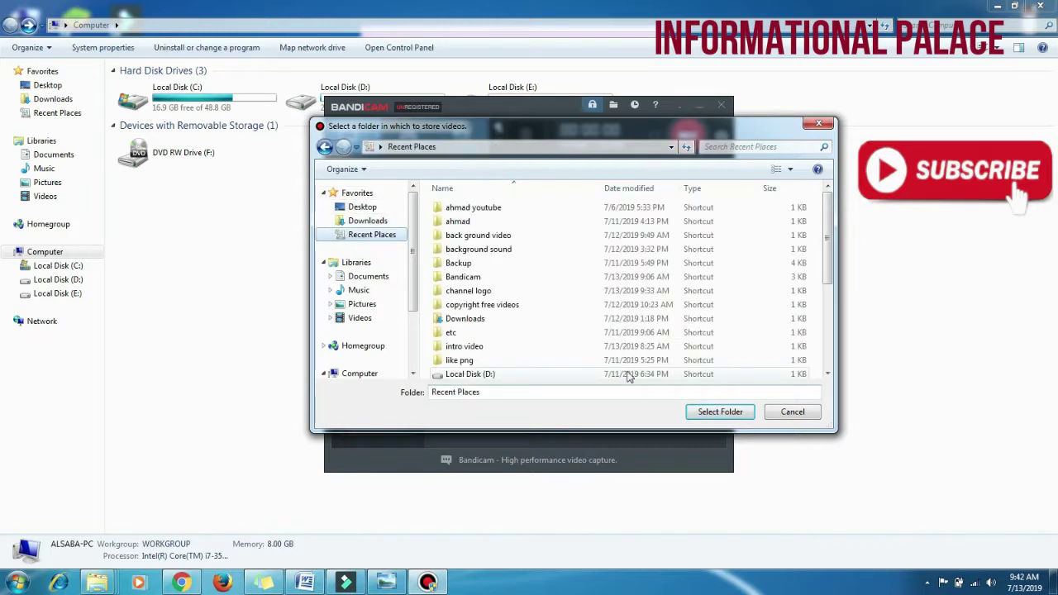
pyautogui.click(792, 412)
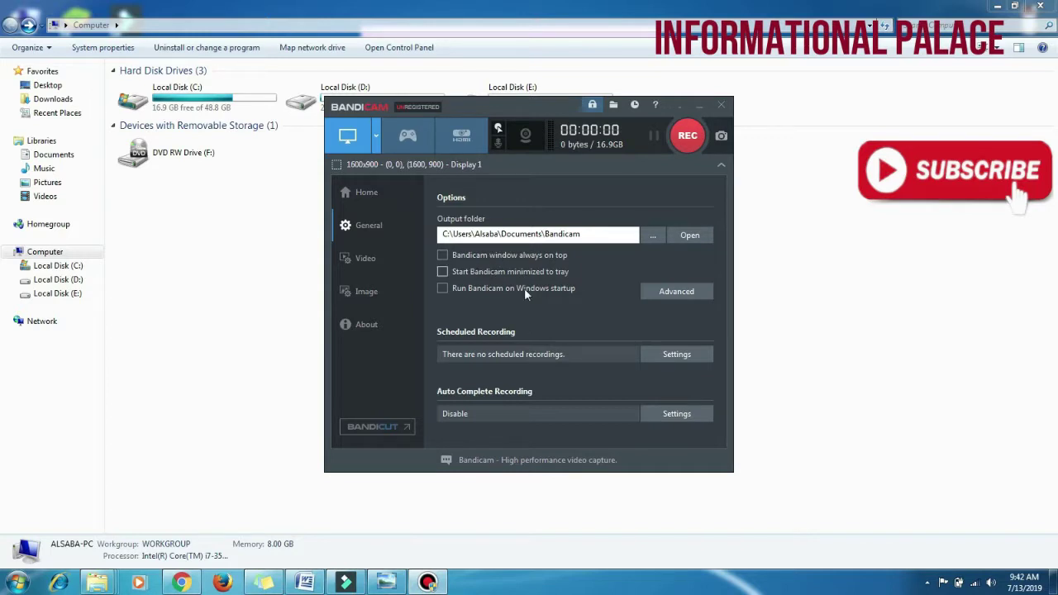
# Examine the Other and General settings in the Advanced options without changing any of them.
pyautogui.click(668, 291)
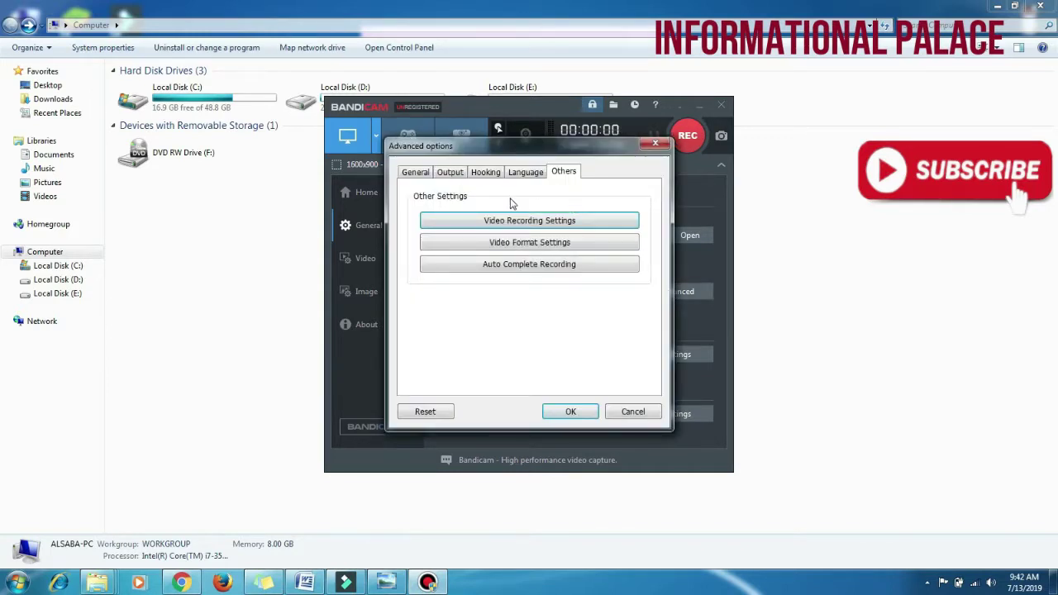
pyautogui.click(416, 175)
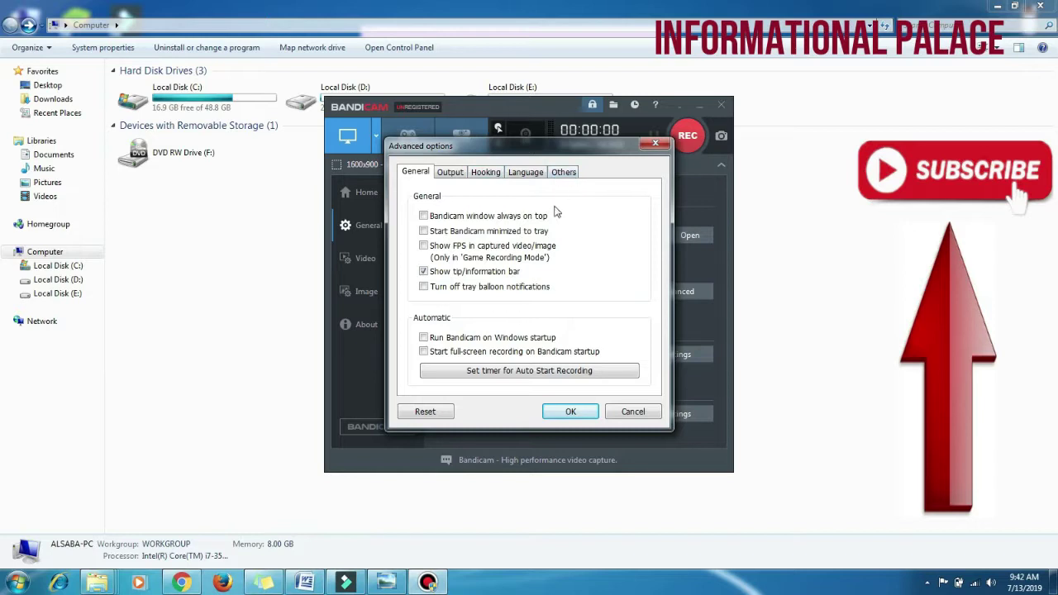
pyautogui.click(572, 411)
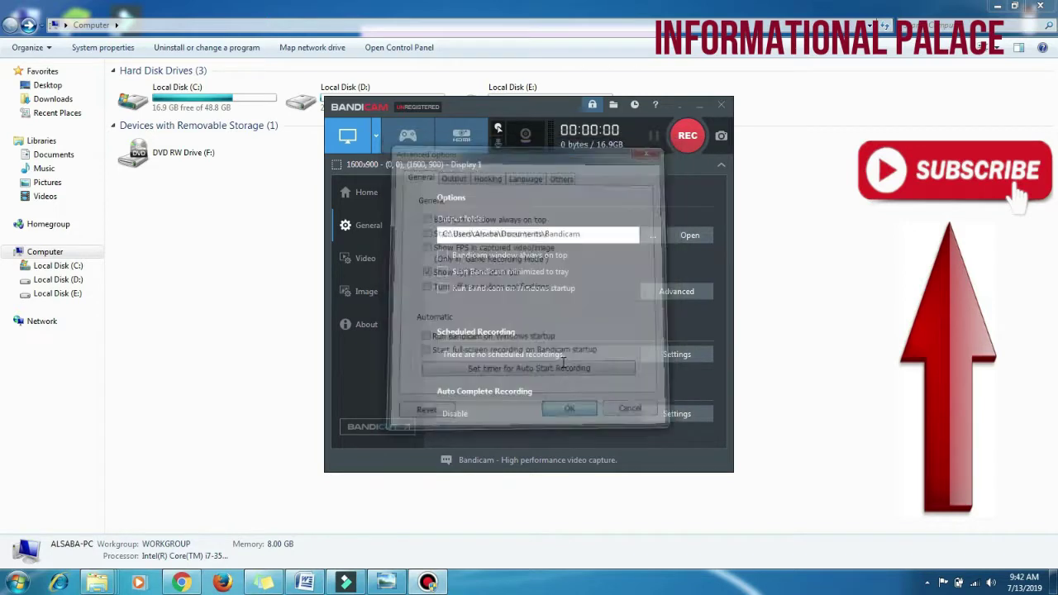
pyautogui.click(672, 292)
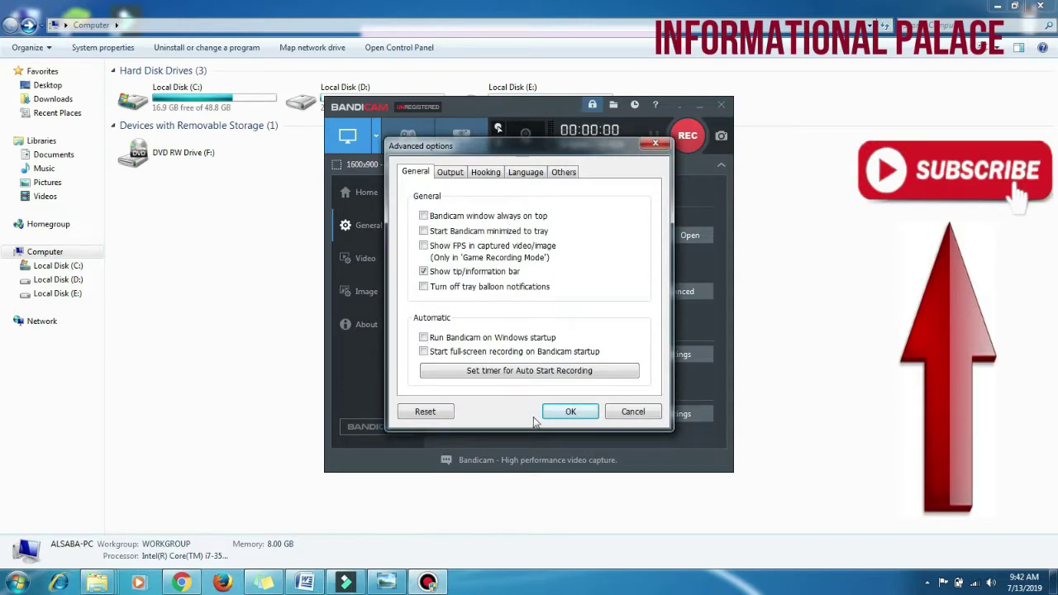
pyautogui.click(569, 413)
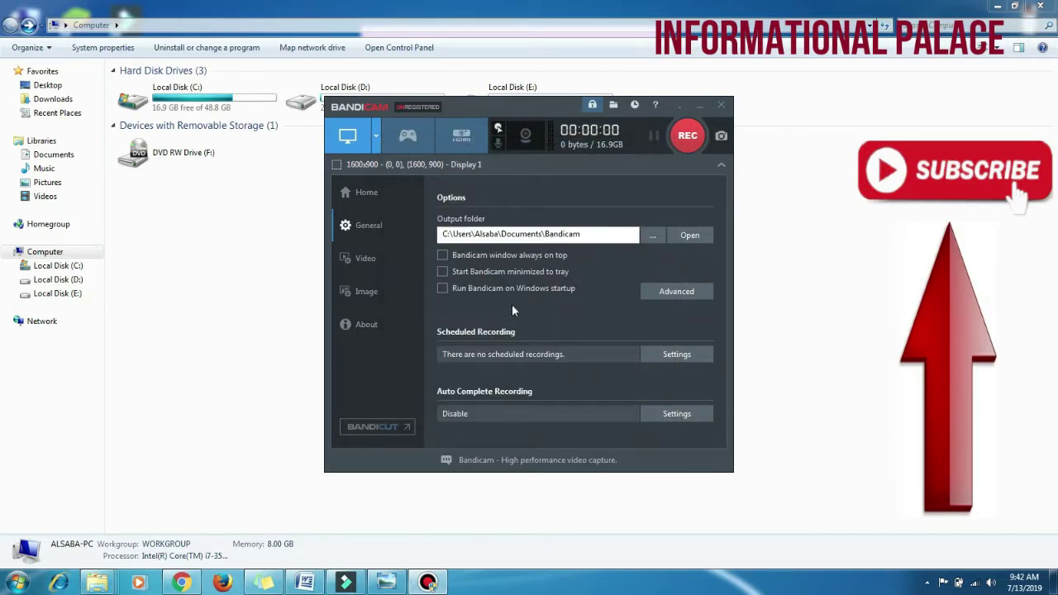